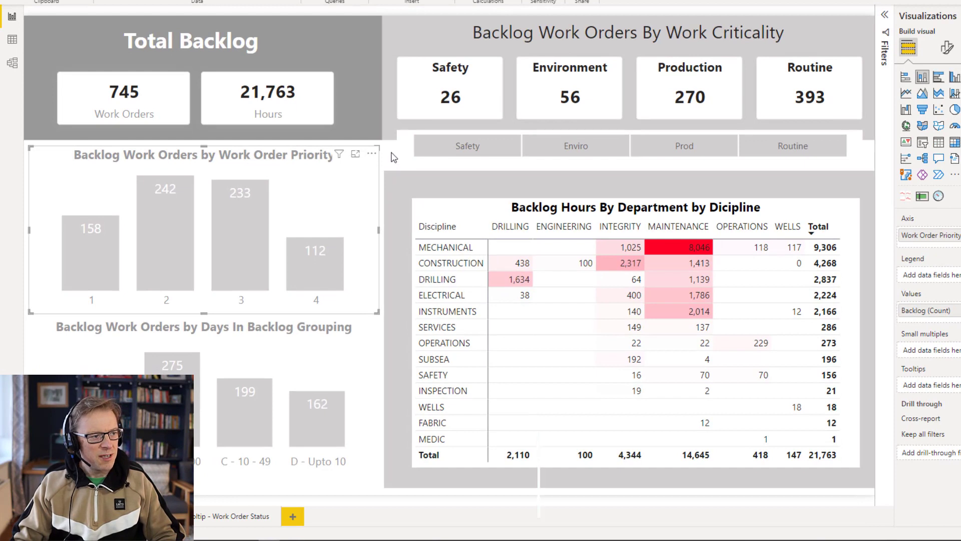
# - Clear the priority chart selection and check the drill-through options on priority 3's bar
pyautogui.click(394, 157)
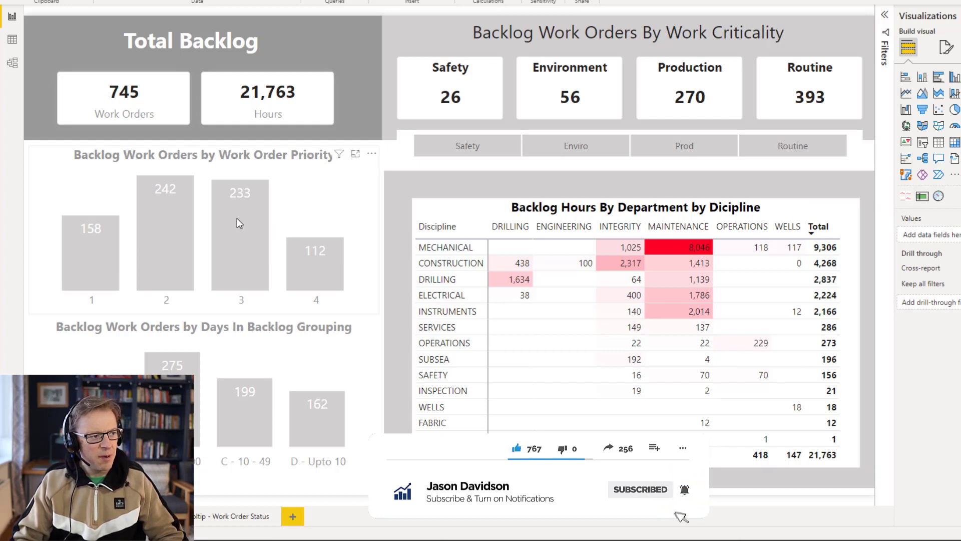
pyautogui.moveTo(236, 219)
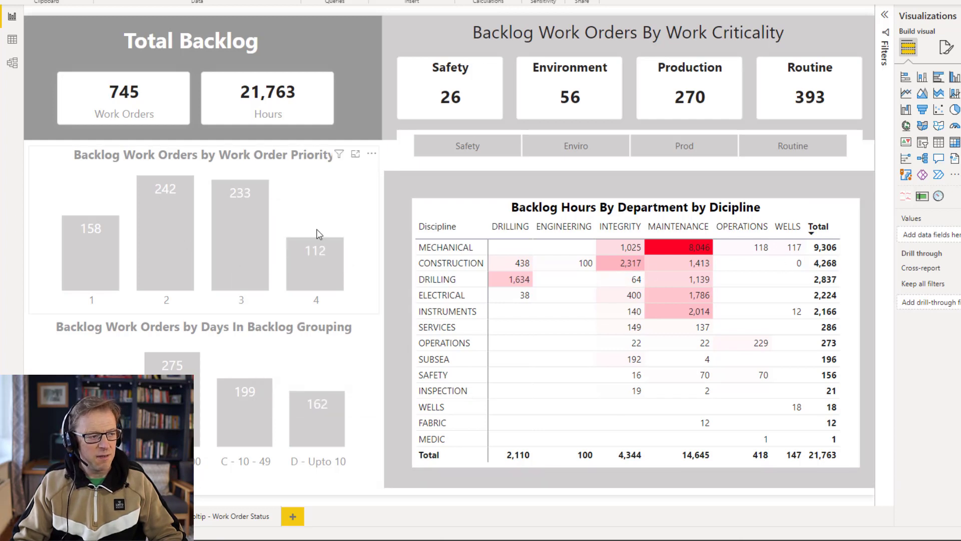
pyautogui.rightClick(244, 220)
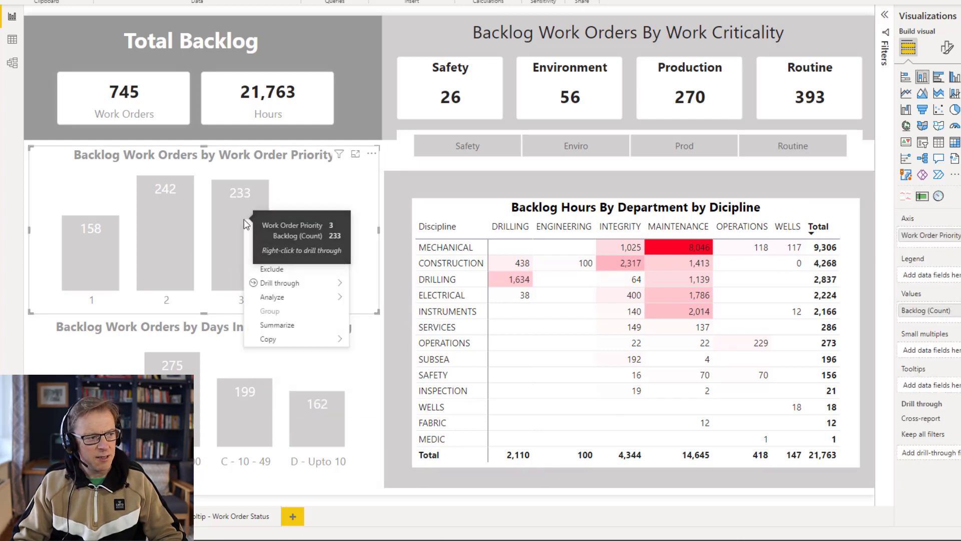
pyautogui.moveTo(287, 289)
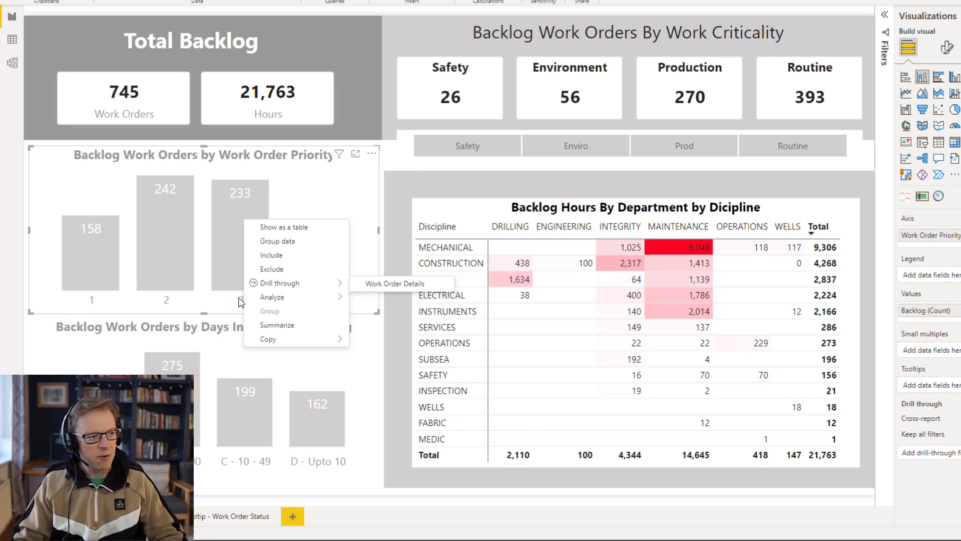
pyautogui.click(241, 419)
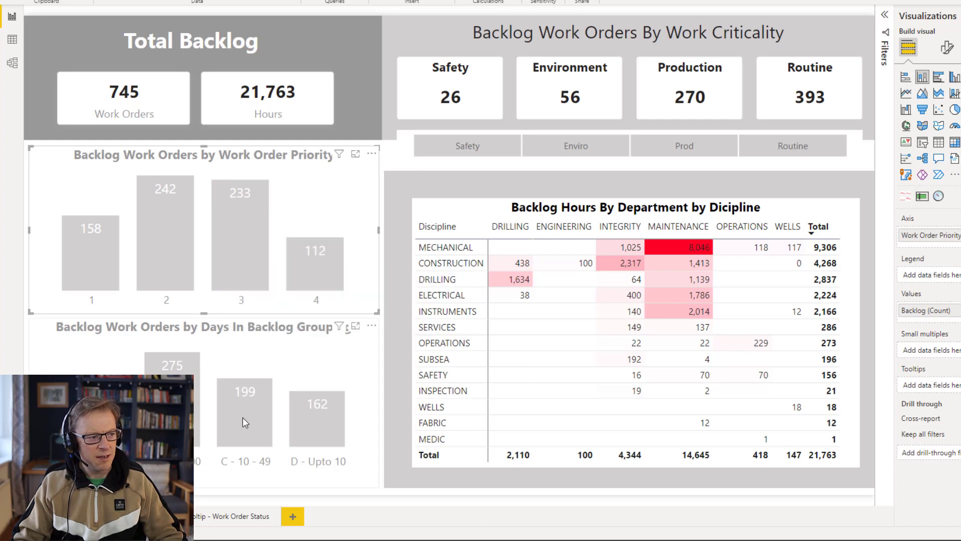
# - Bring up the Days in Backlog Group chart's menu offering drill-through to Work Order Details
pyautogui.click(323, 412)
pyautogui.rightClick(323, 412)
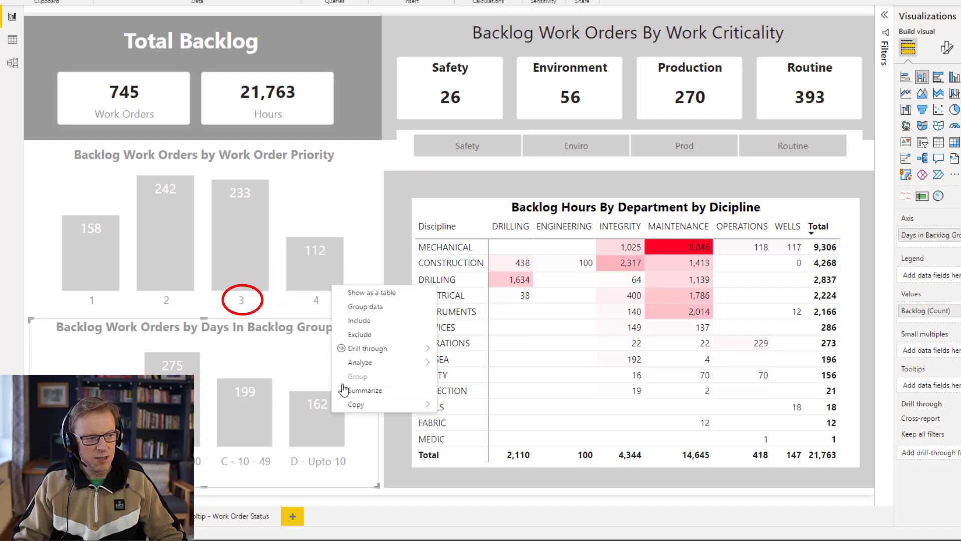
pyautogui.moveTo(436, 348)
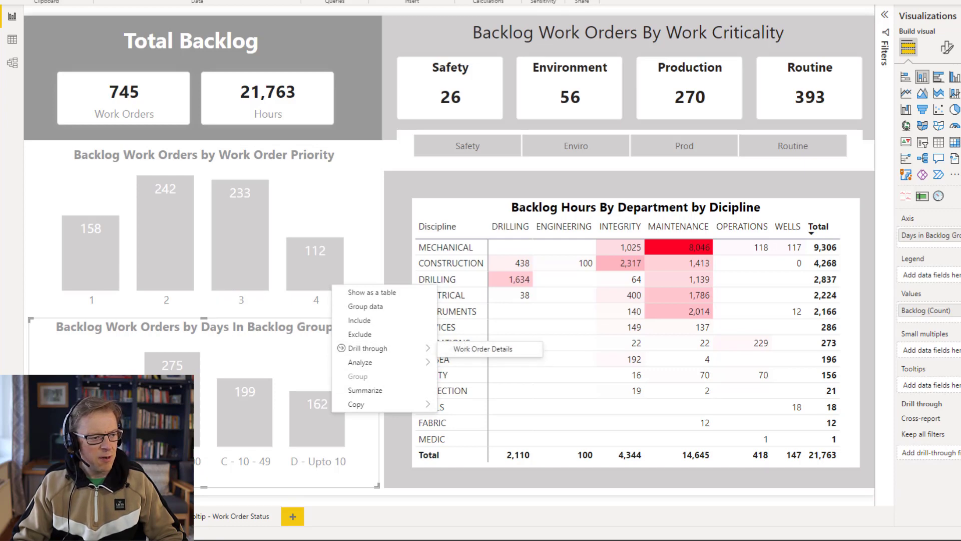
# - Drill through to Work Order Details, then filter to Safety and drill priority 1: 21 orders, 146 hours
pyautogui.click(484, 349)
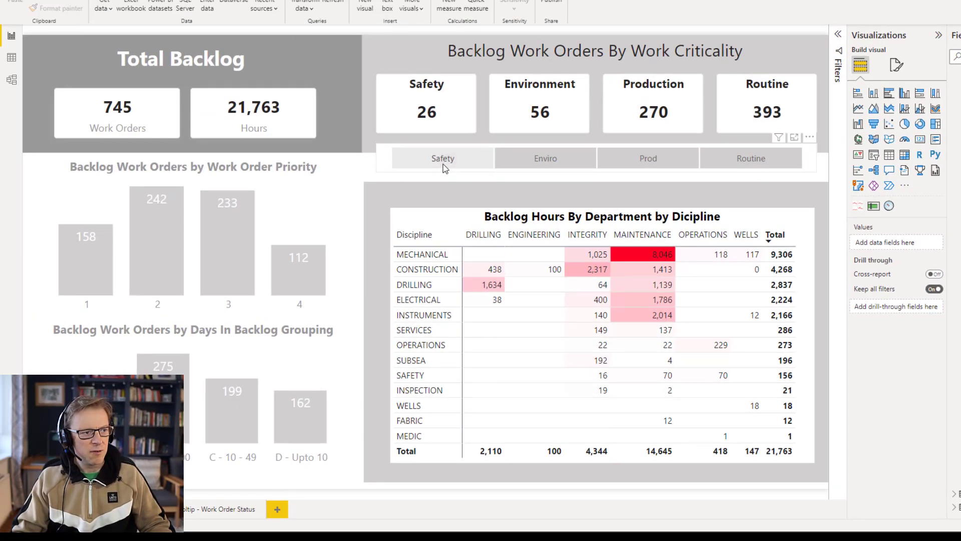
pyautogui.click(451, 160)
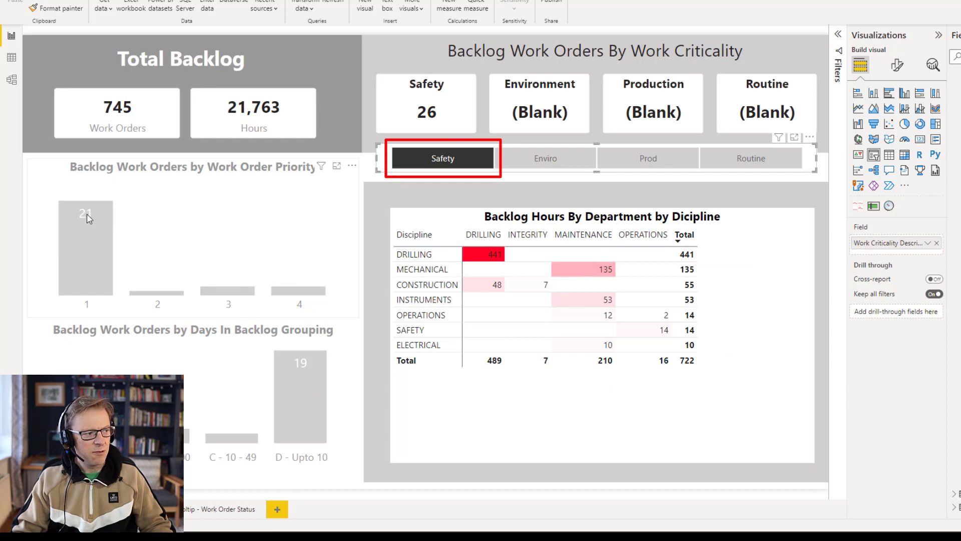
pyautogui.rightClick(83, 250)
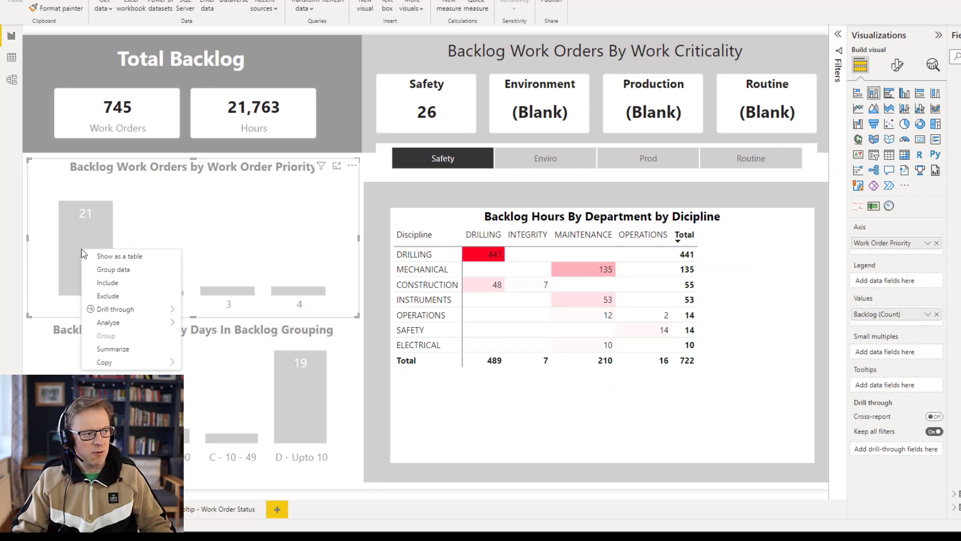
pyautogui.moveTo(128, 312)
pyautogui.click(216, 308)
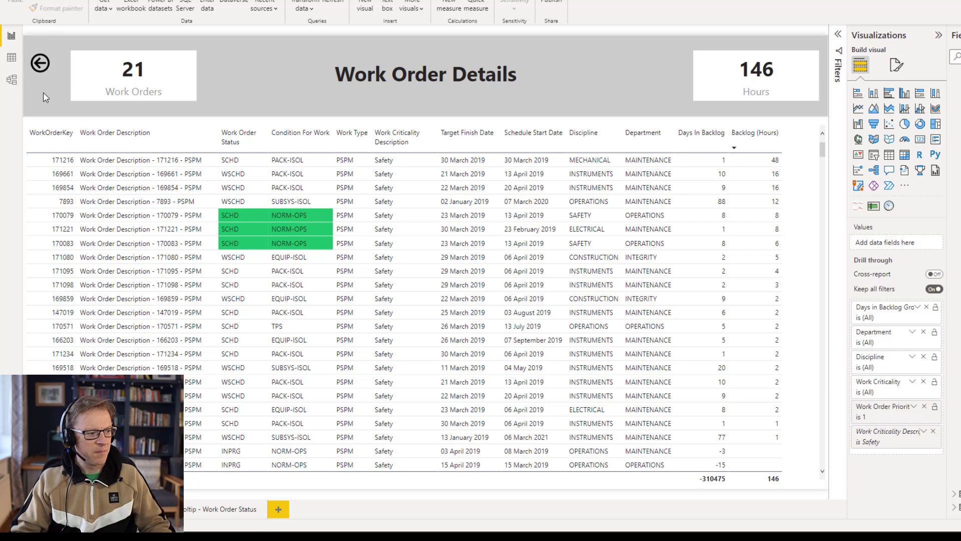
# - Go back, deselect Safety to restore 745 orders and 21,763 hours, and select the priority chart
pyautogui.keyDown('ctrl'); pyautogui.click(40, 63); pyautogui.keyUp('ctrl')
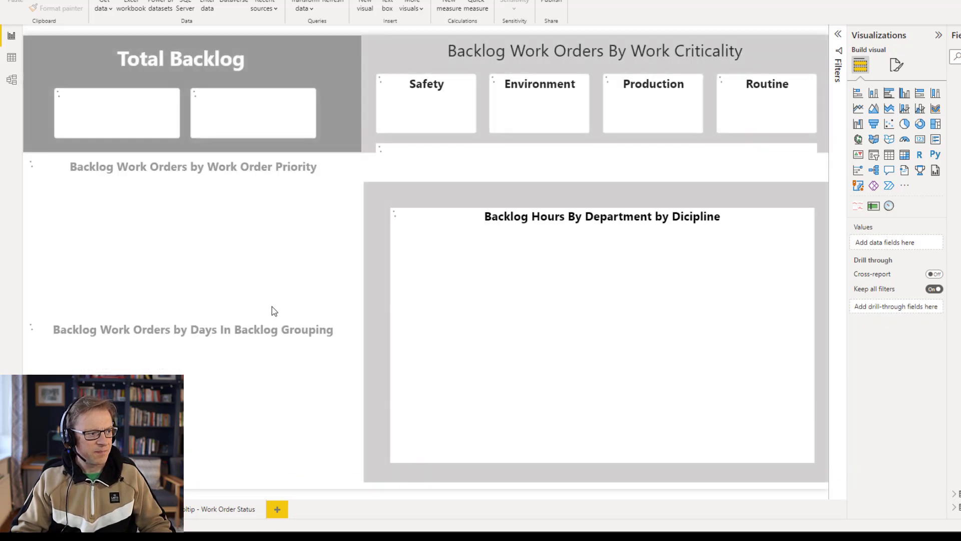
pyautogui.click(447, 161)
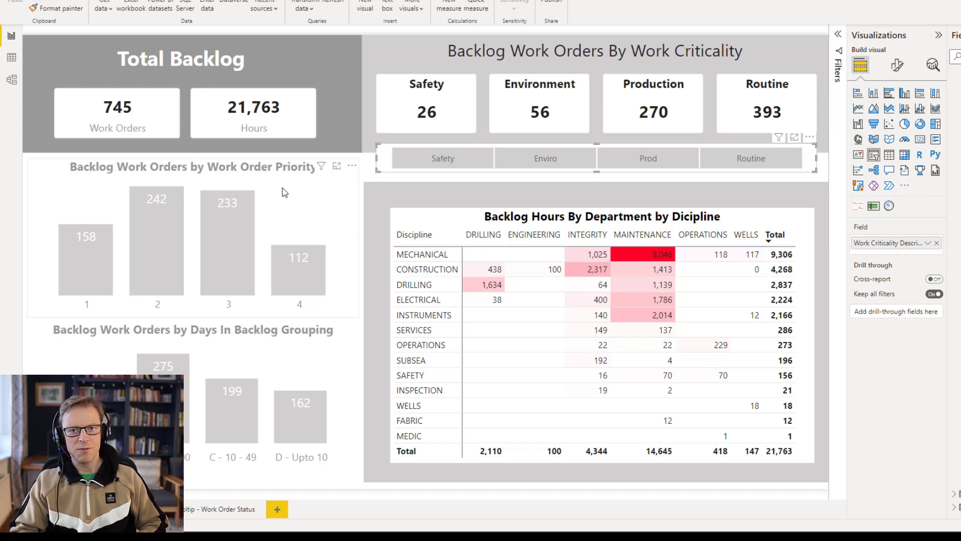
pyautogui.click(245, 168)
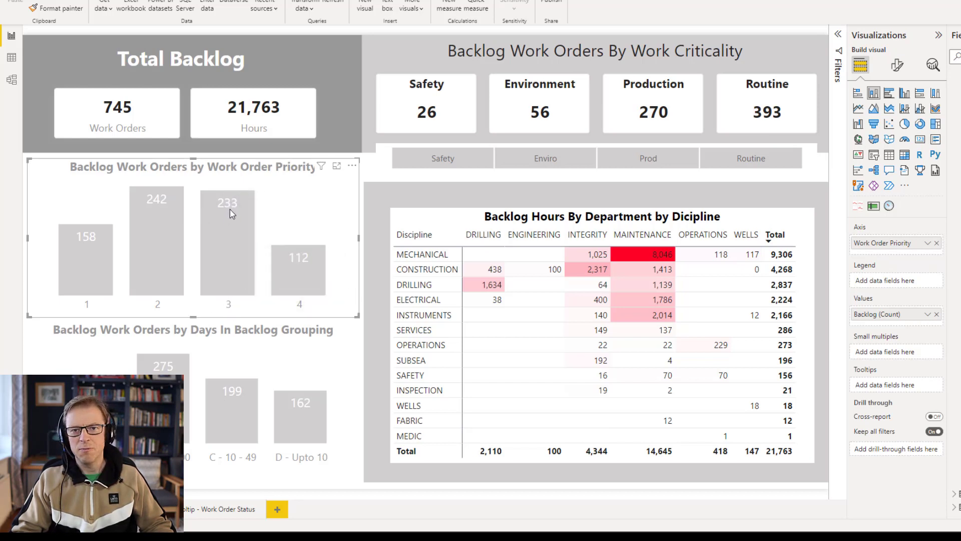
pyautogui.moveTo(229, 210)
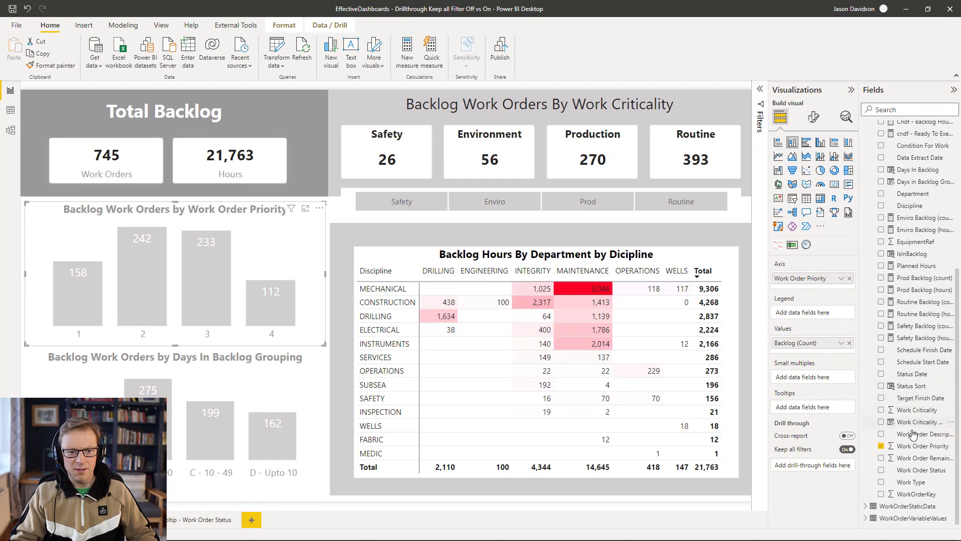
# - Add Work Order Status as the priority chart's legend, positioned at Right center
pyautogui.moveTo(921, 469); pyautogui.dragTo(811, 313)
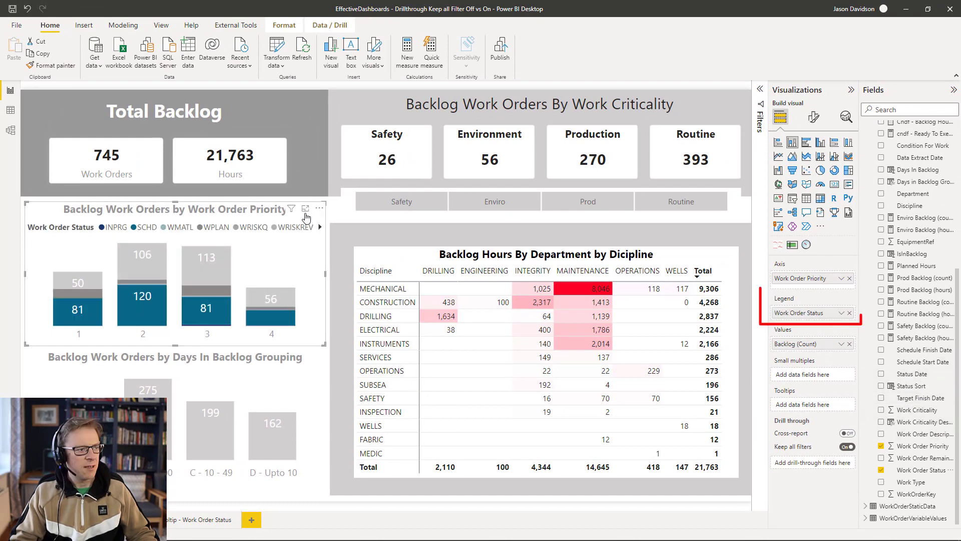
pyautogui.click(815, 119)
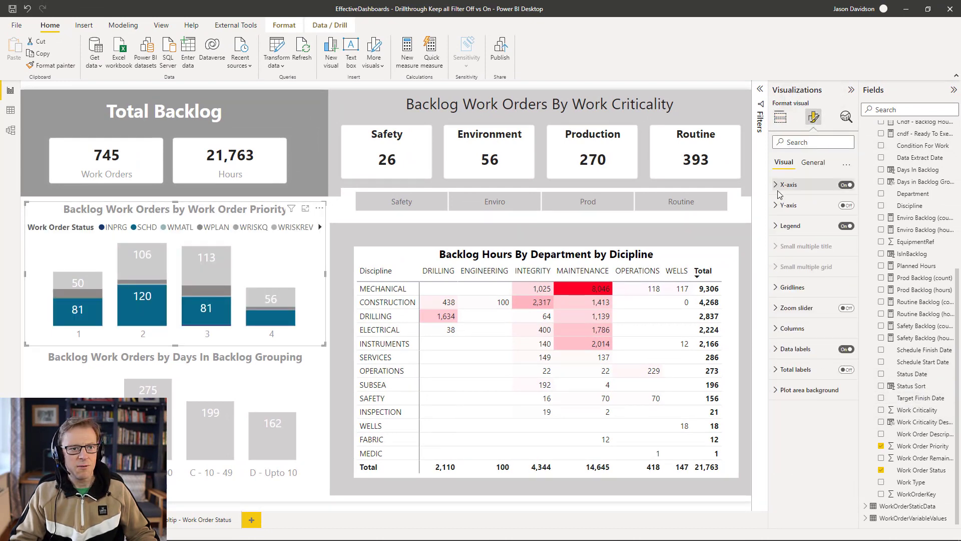
pyautogui.click(837, 229)
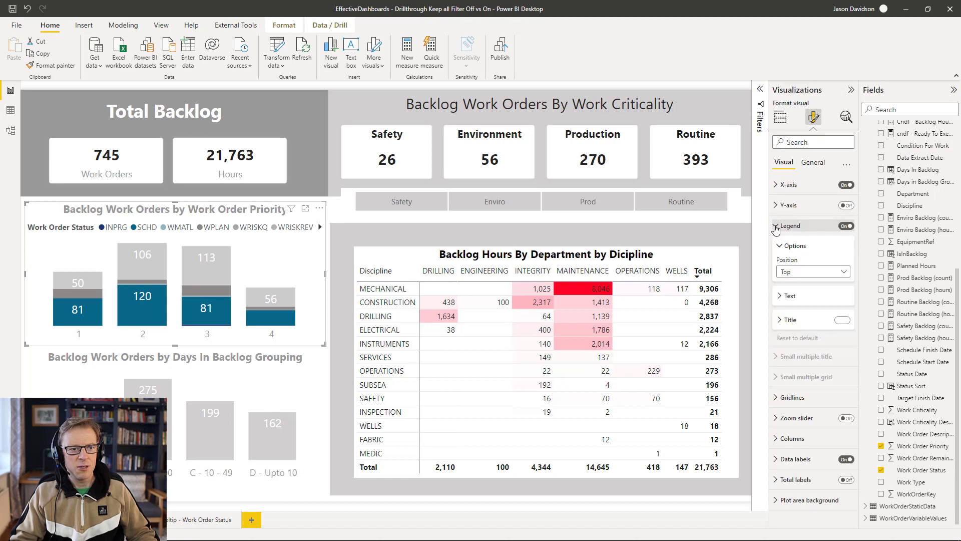
pyautogui.click(796, 274)
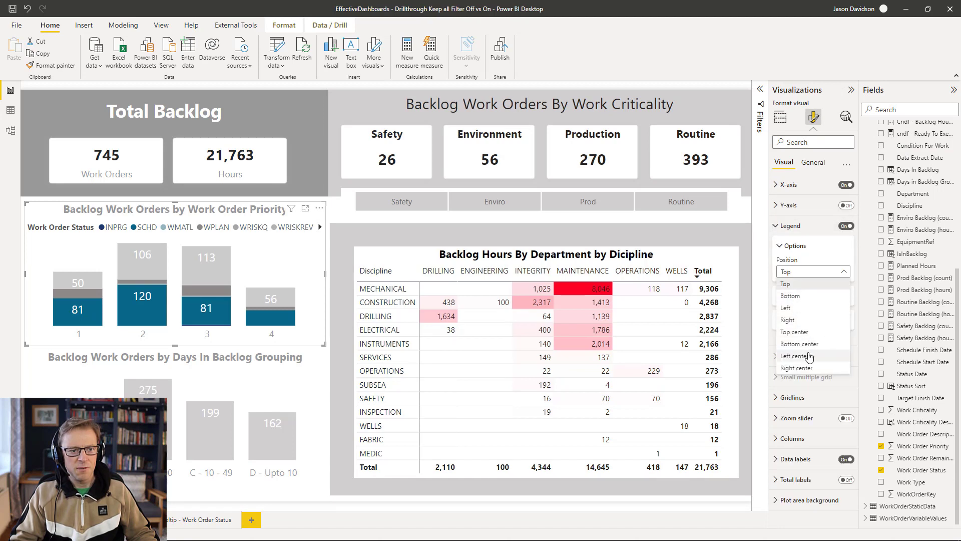
pyautogui.click(806, 368)
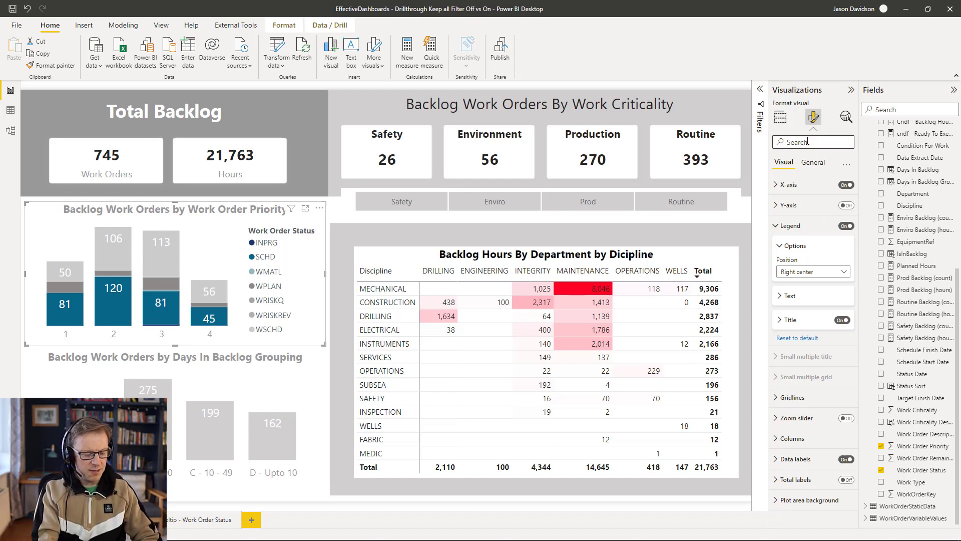
# - Turn on total labels (158, 242, 233, 112) for the stacked bars at font size 12
pyautogui.write('l')
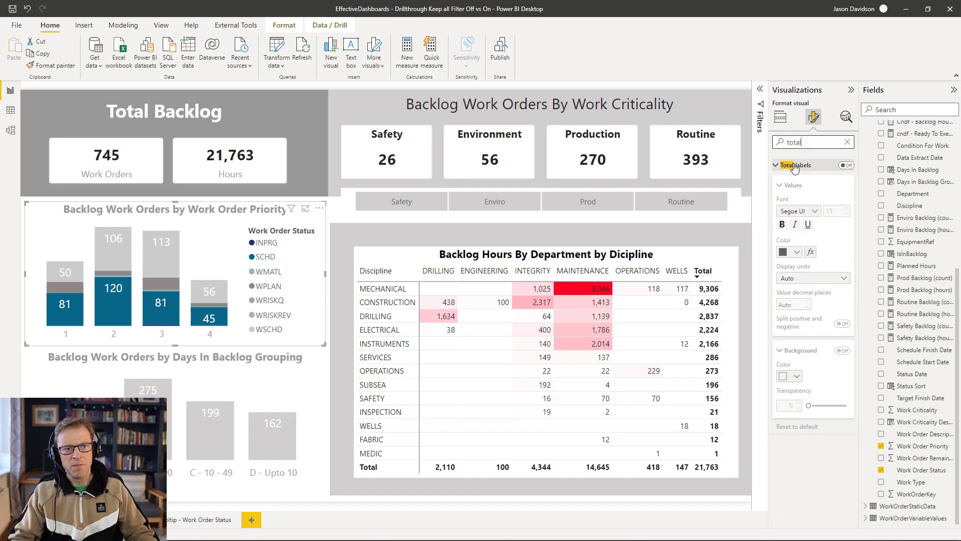
pyautogui.click(846, 166)
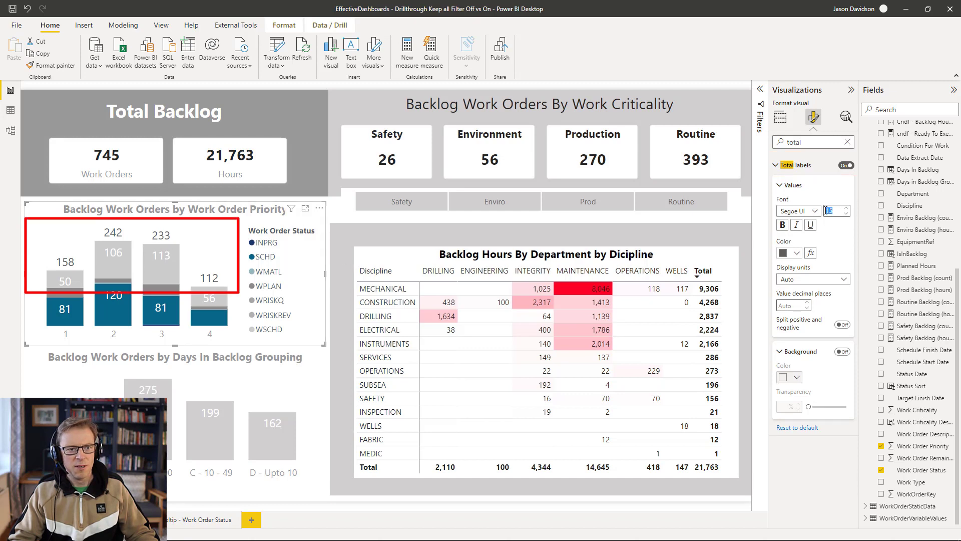
pyautogui.write('12')
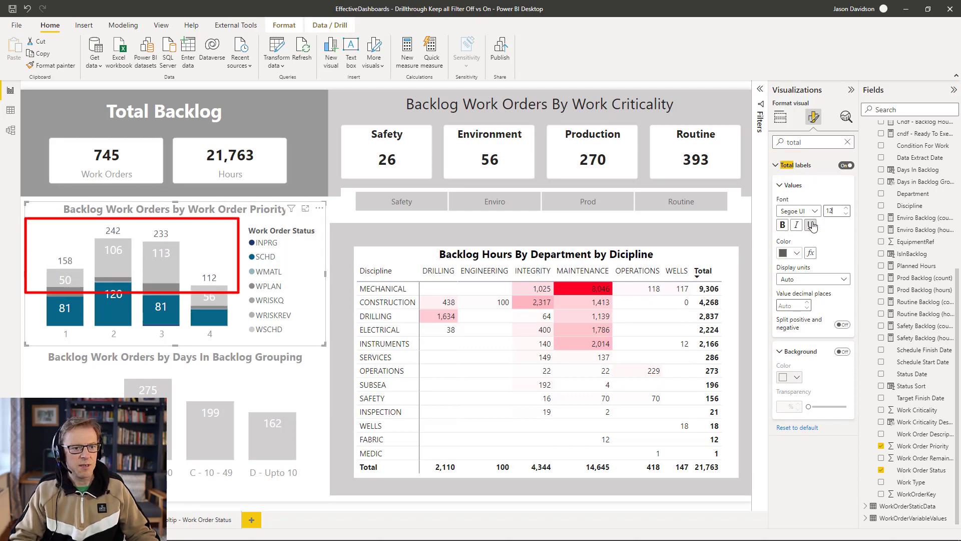
pyautogui.press('Escape')
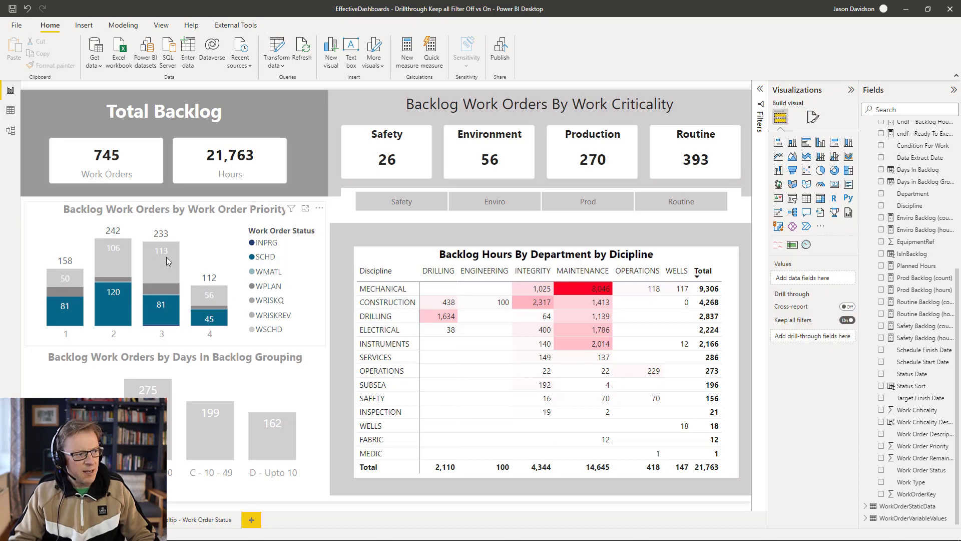
# - Open the context menu on priority 3's WSCHD segment, covering 113 of 233 work orders
pyautogui.moveTo(167, 257)
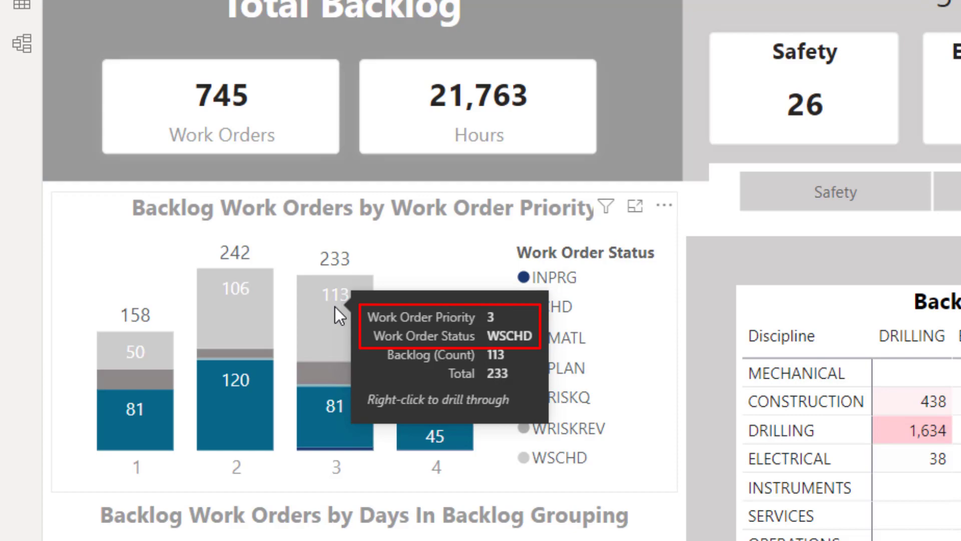
pyautogui.rightClick(335, 306)
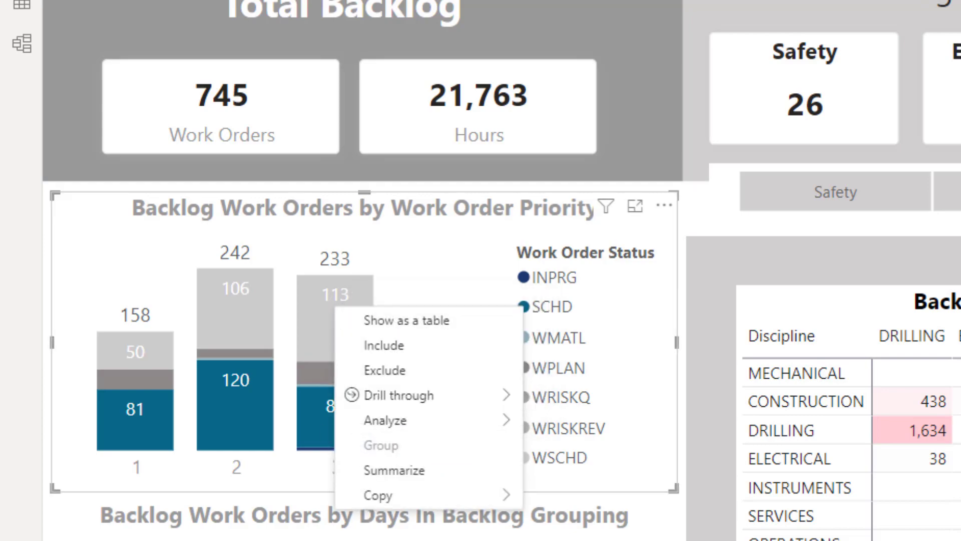
# - Drill through to Work Order Details and add Work Order Status as a drill-through field, collapsing its card
pyautogui.click(561, 395)
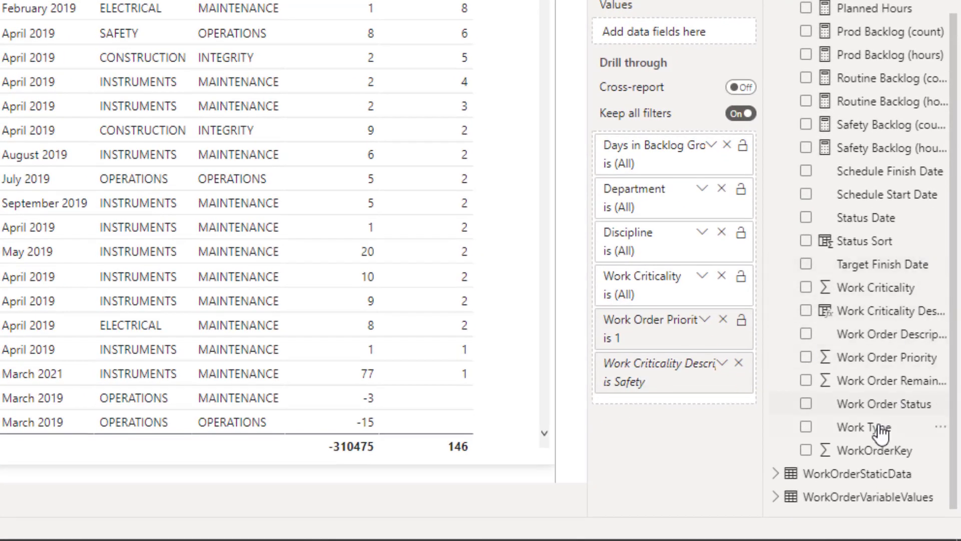
pyautogui.moveTo(703, 400); pyautogui.dragTo(687, 374)
pyautogui.scroll(-3, 701, 325)
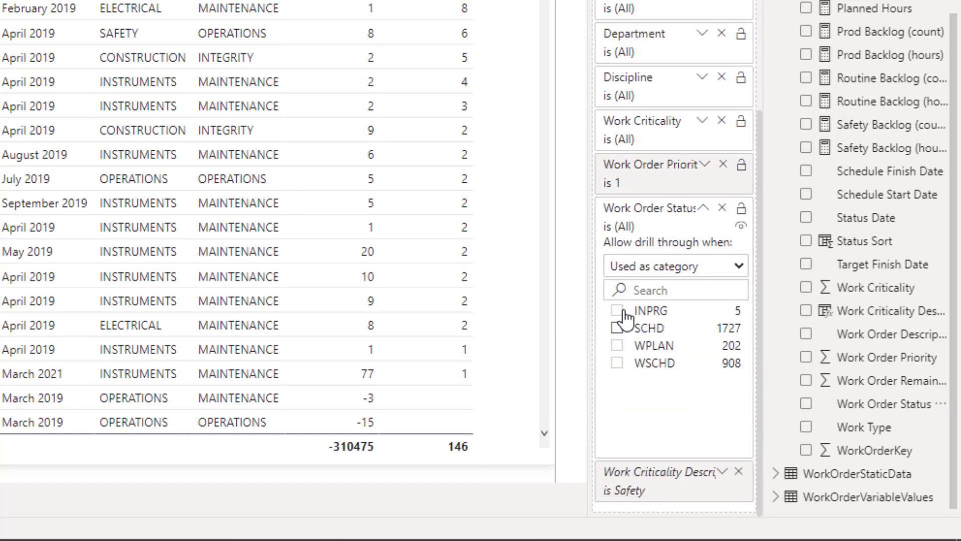
pyautogui.click(704, 209)
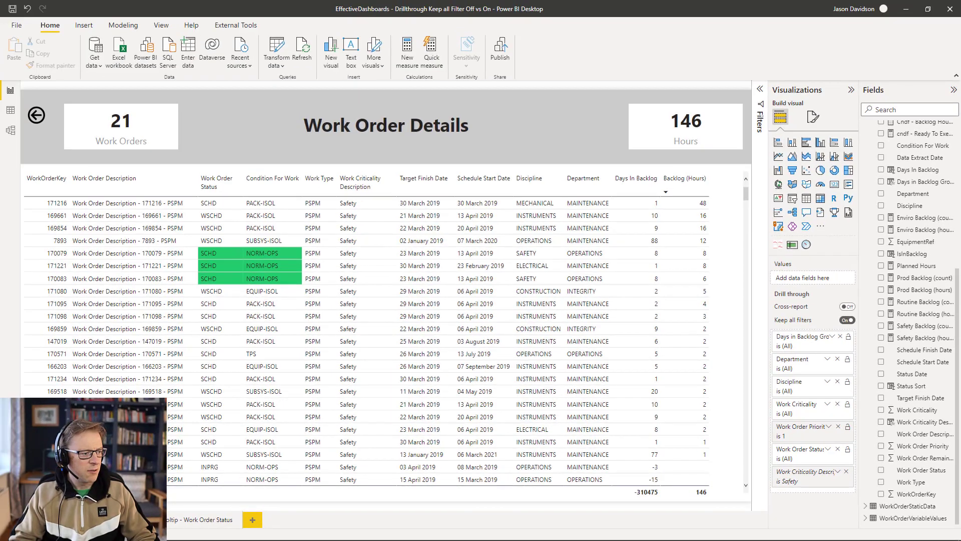
pyautogui.click(125, 519)
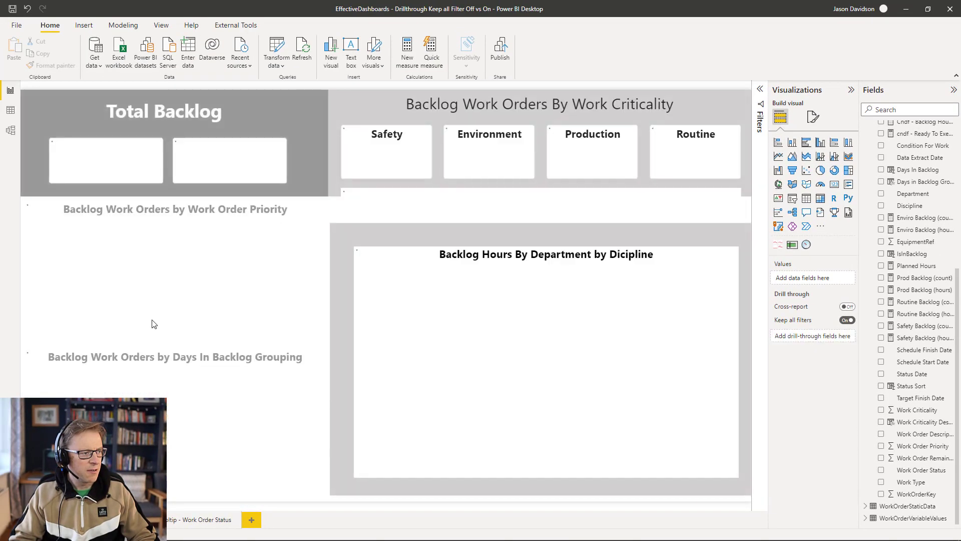
pyautogui.rightClick(163, 262)
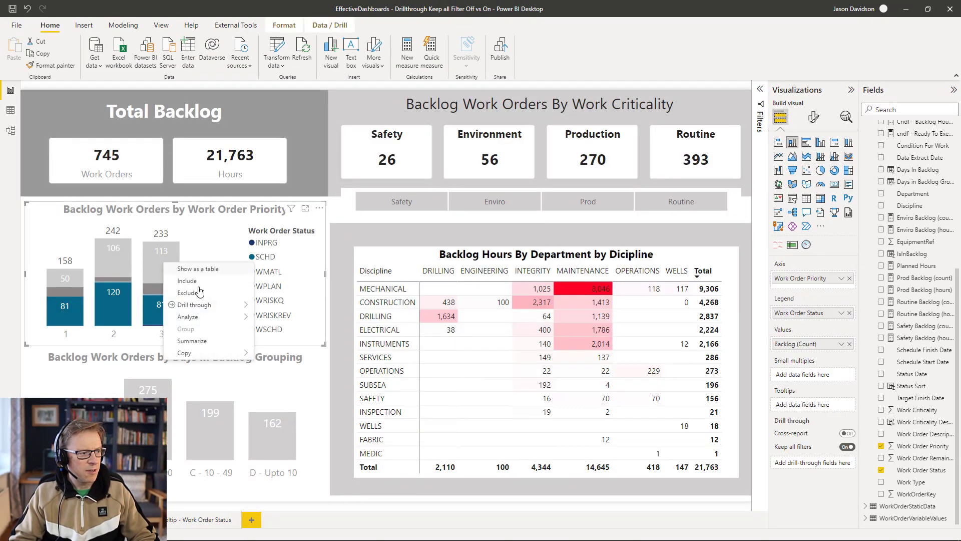
pyautogui.moveTo(201, 305)
pyautogui.click(306, 310)
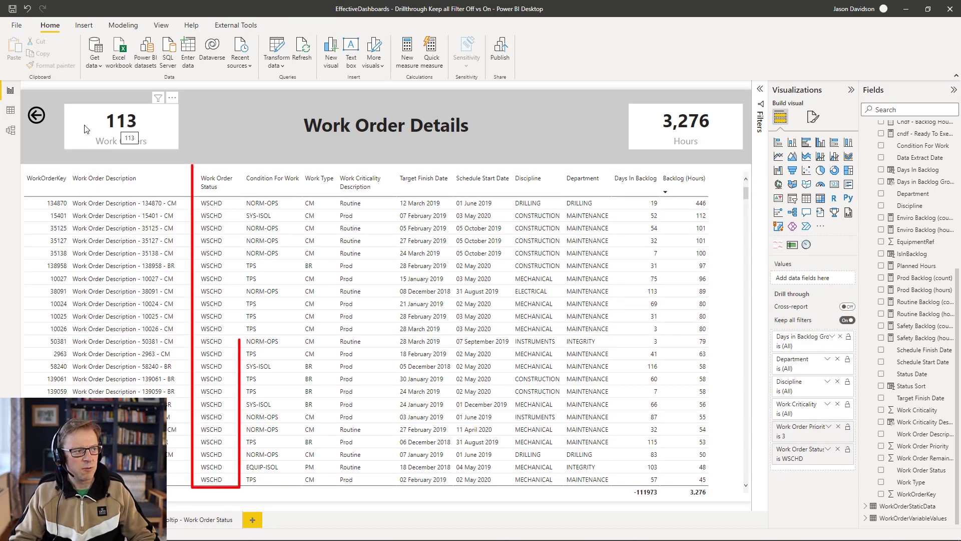
pyautogui.keyDown('ctrl'); pyautogui.click(42, 121); pyautogui.keyUp('ctrl')
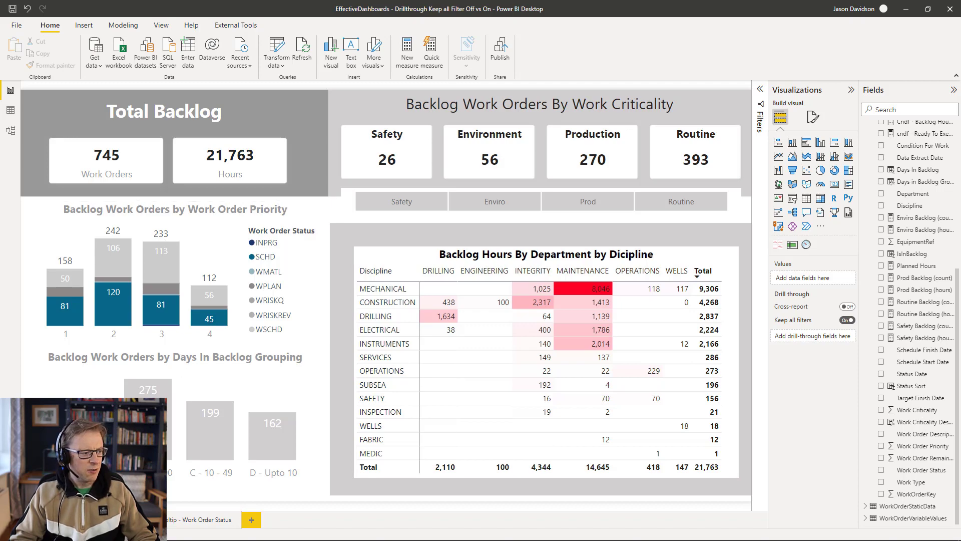
# - Duplicate the Work Order Details page and name it 'Work Order Details - Total at Priority'
pyautogui.click(131, 522)
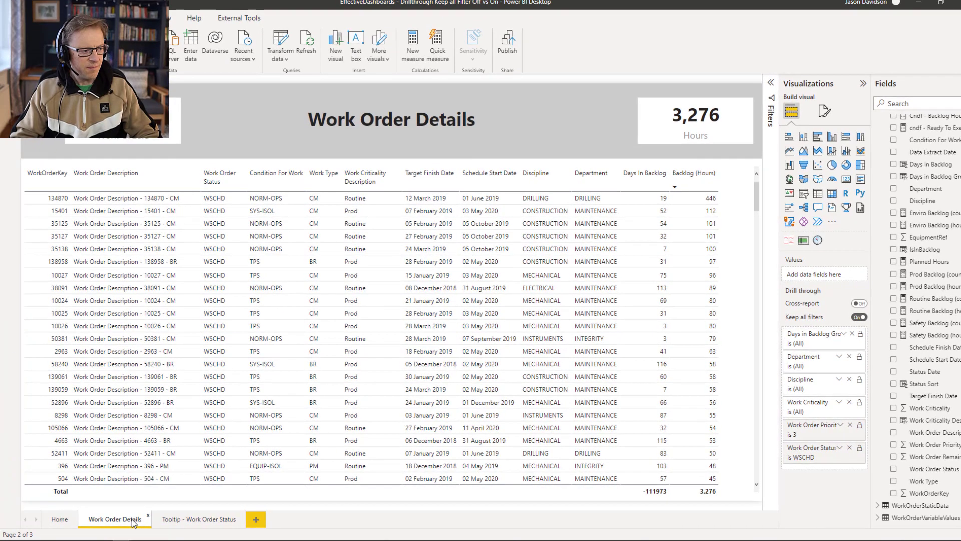
pyautogui.rightClick(132, 522)
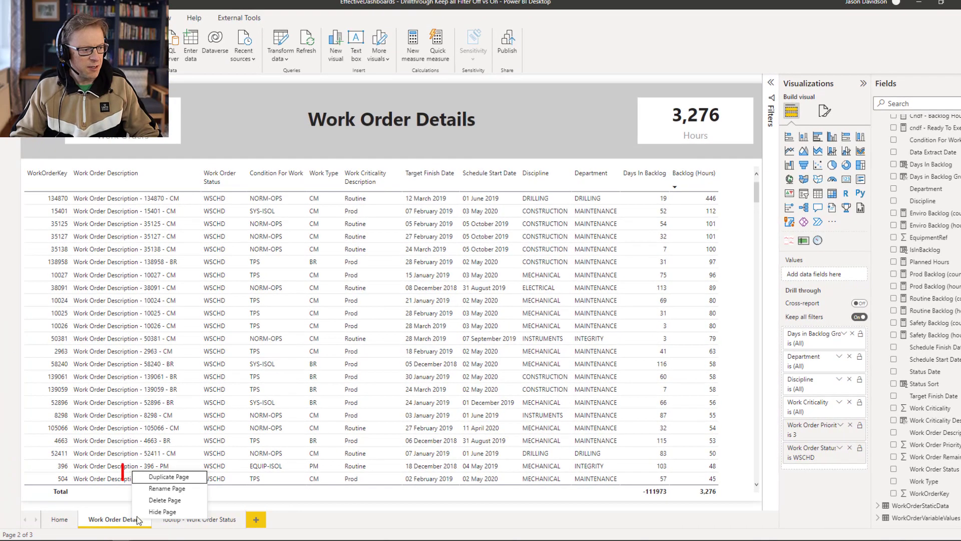
pyautogui.click(169, 477)
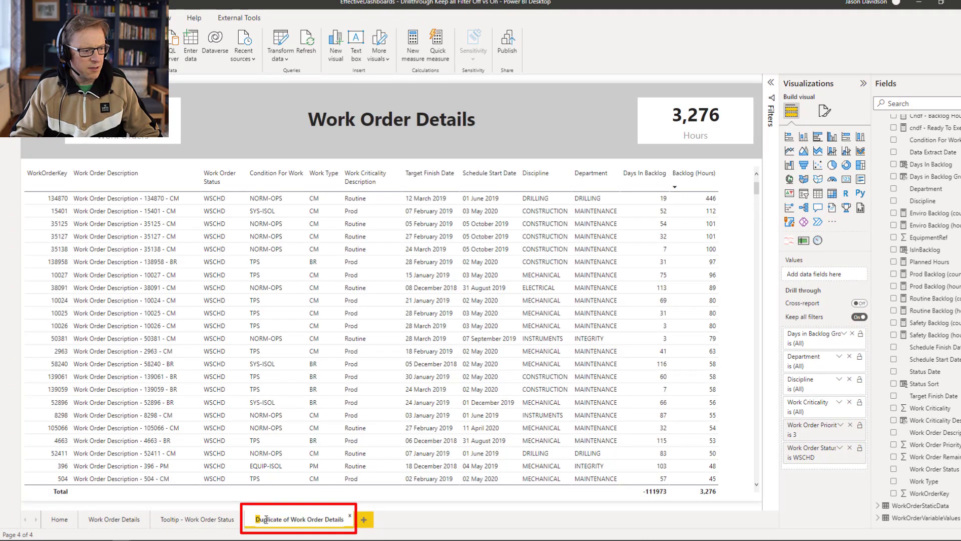
pyautogui.press('Delete')
pyautogui.press('End')
pyautogui.write('- Total at Priority')
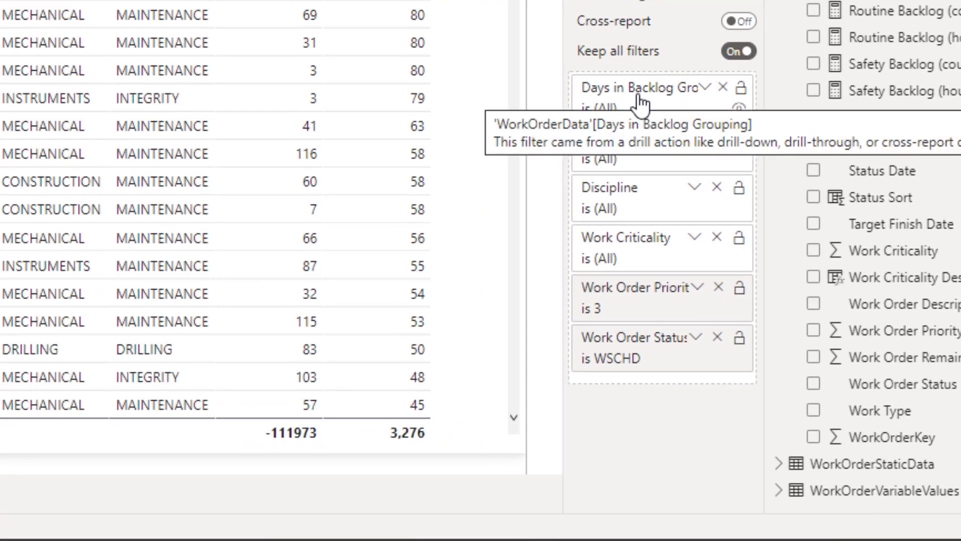
# - Remove the Status, Criticality, Discipline, Department and Days in Backlog Grouping drill-through filters
pyautogui.click(717, 337)
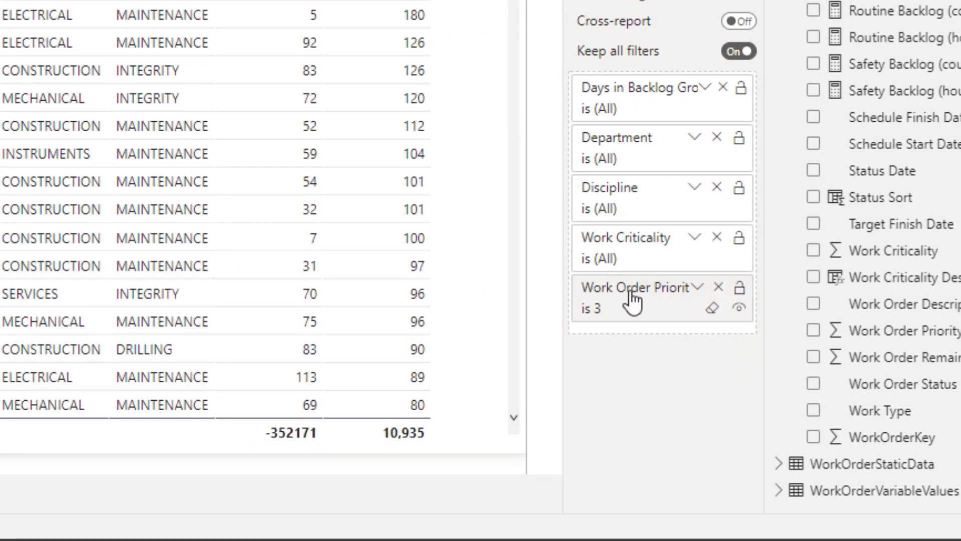
pyautogui.click(718, 237)
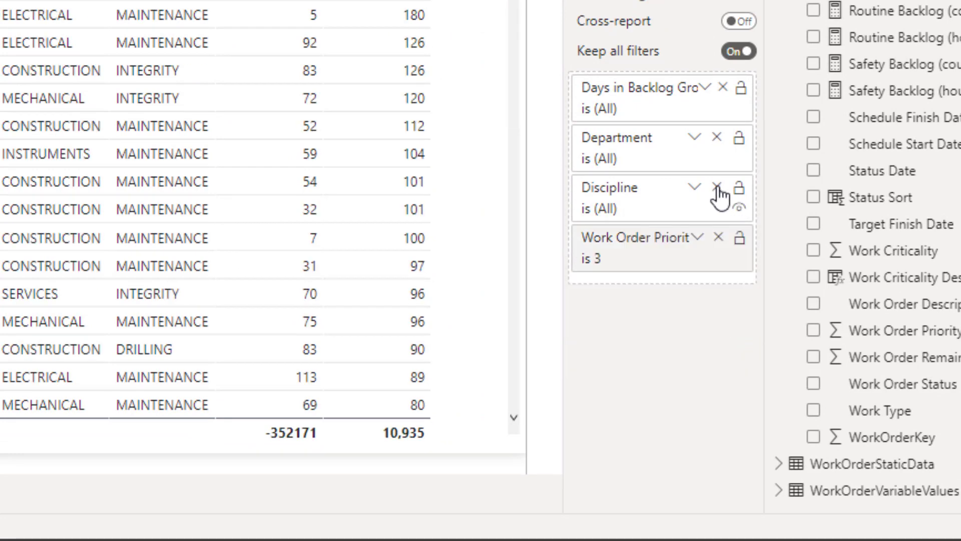
pyautogui.click(716, 187)
pyautogui.click(717, 137)
pyautogui.click(722, 87)
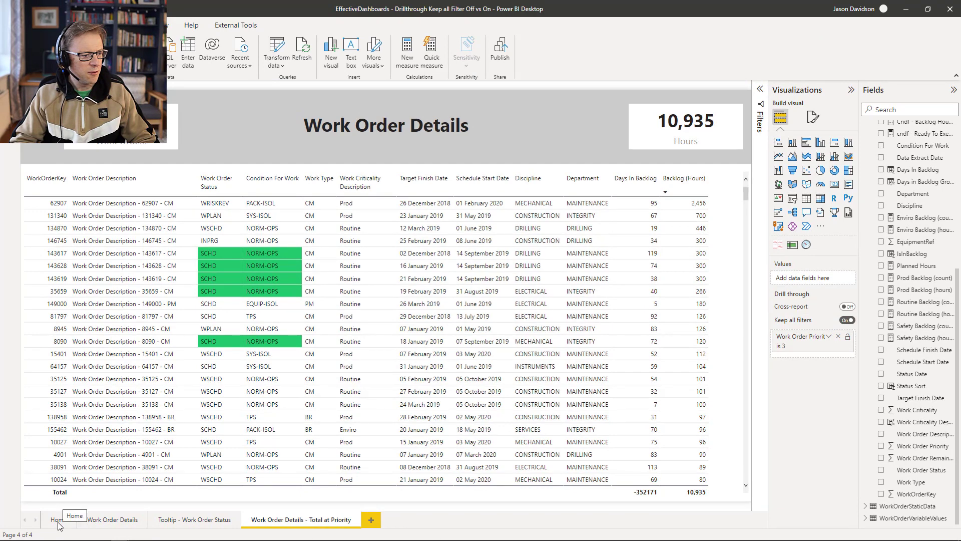
# - Drill priority 3's bar into the Total at Priority page, which keeps the WSCHD filter, then return
pyautogui.click(58, 520)
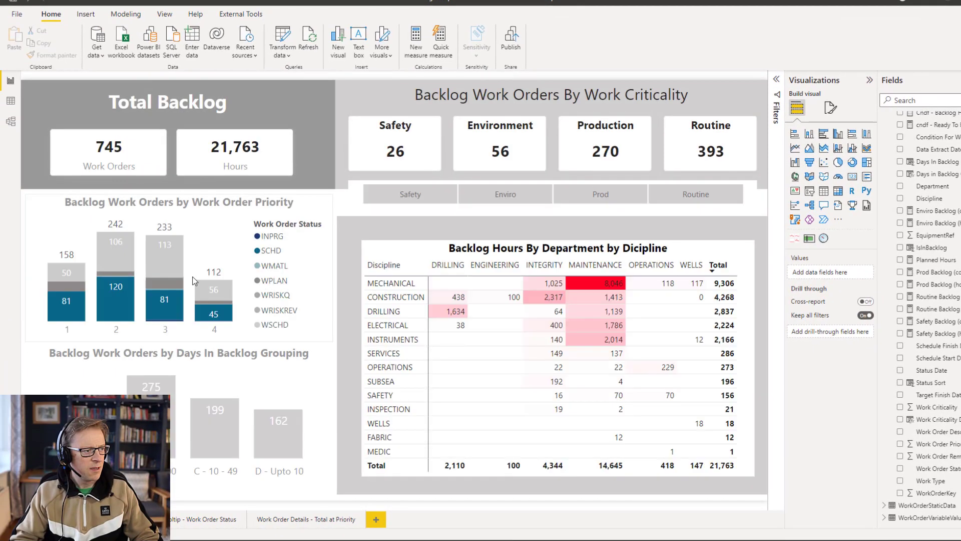
pyautogui.rightClick(170, 253)
pyautogui.moveTo(240, 297)
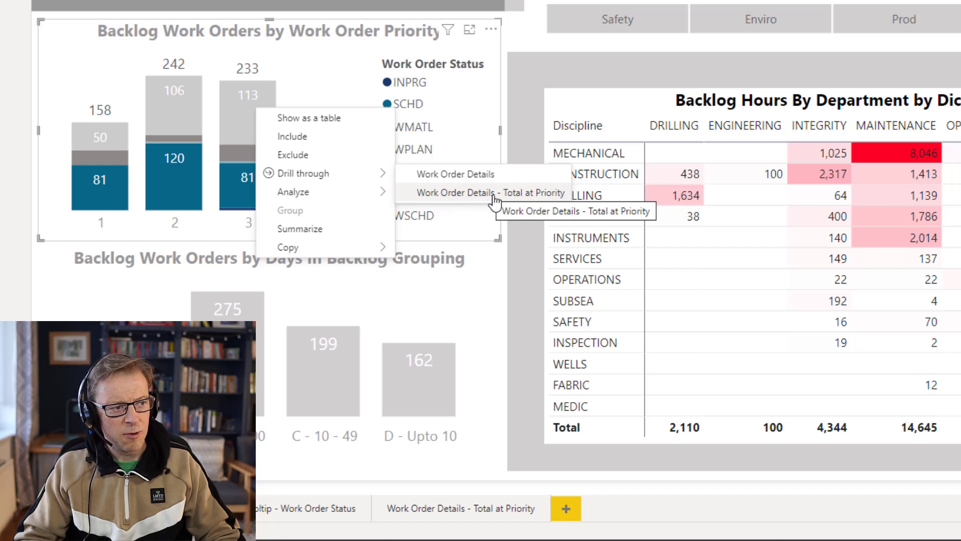
pyautogui.click(528, 198)
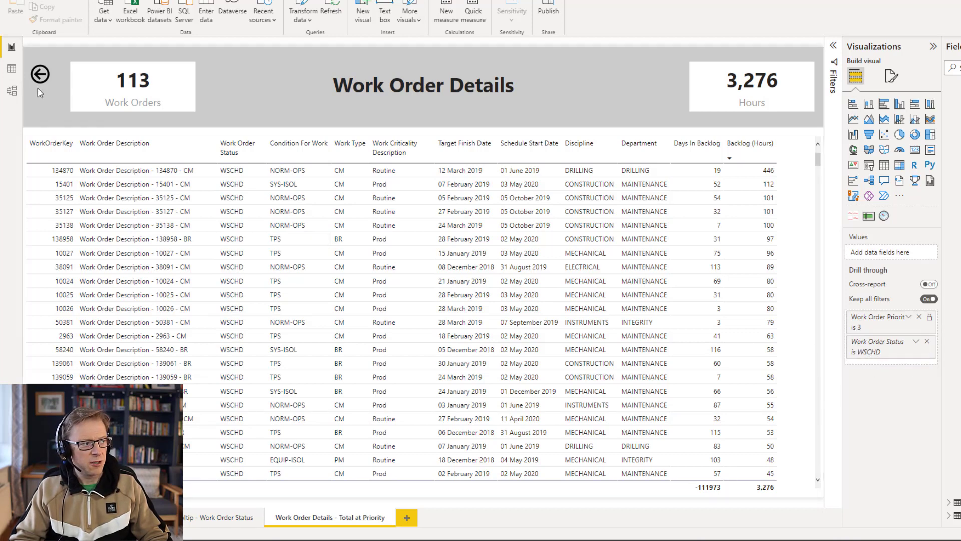
pyautogui.keyDown('ctrl'); pyautogui.click(40, 75); pyautogui.keyUp('ctrl')
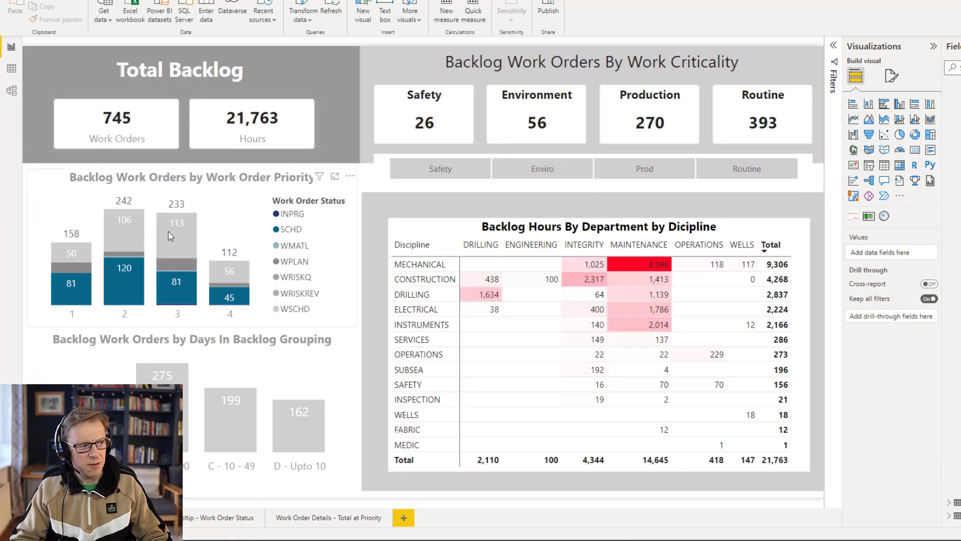
# - On the Total at Priority page, delete the Work Order Status filter and set Keep all filters Off
pyautogui.moveTo(175, 227)
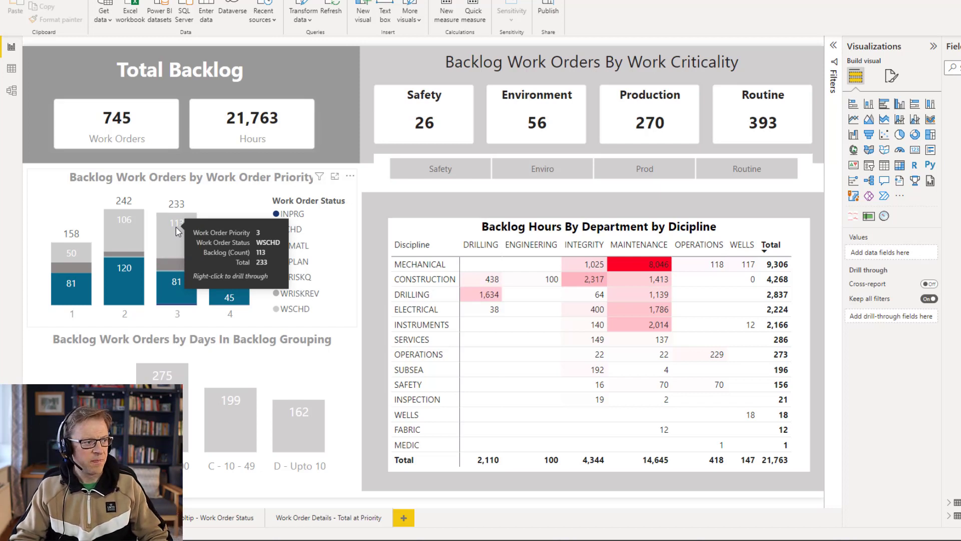
pyautogui.click(315, 520)
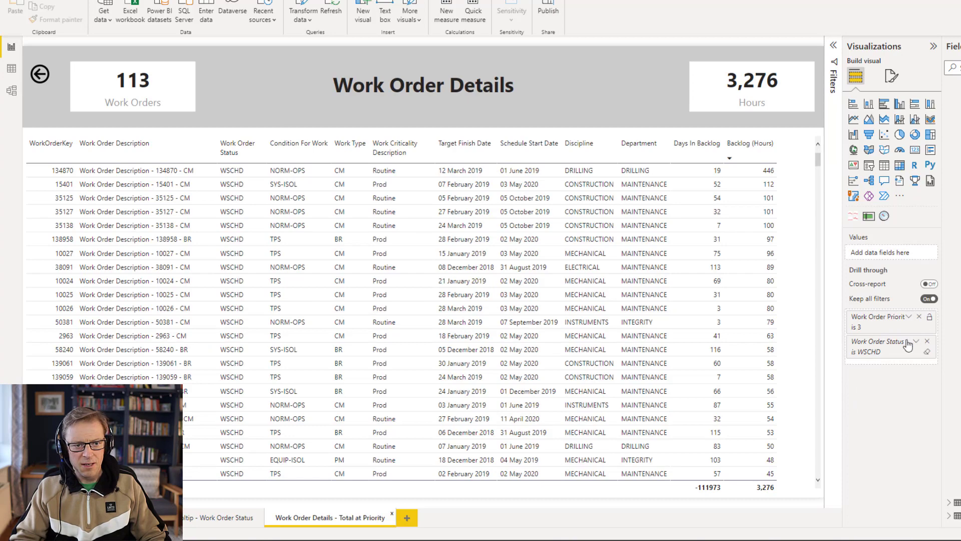
pyautogui.click(927, 345)
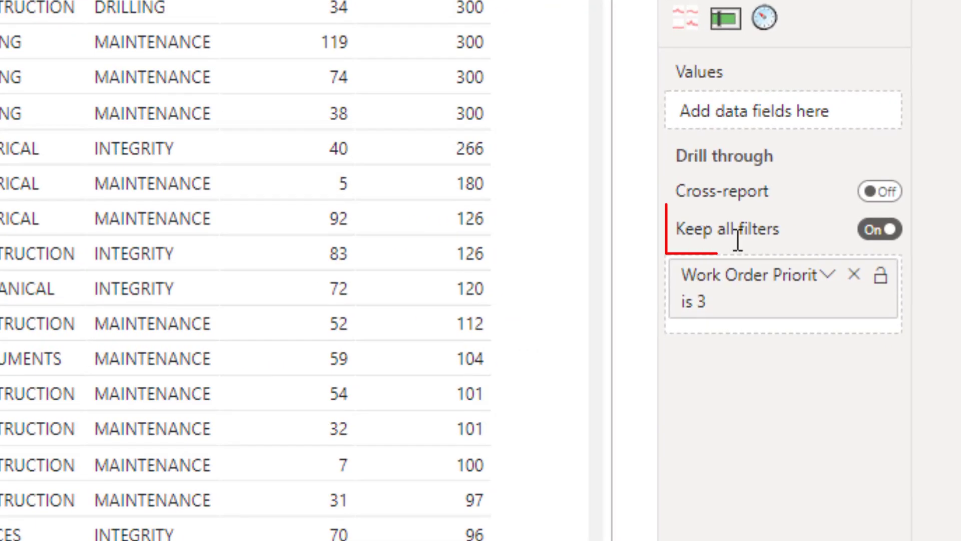
pyautogui.click(887, 244)
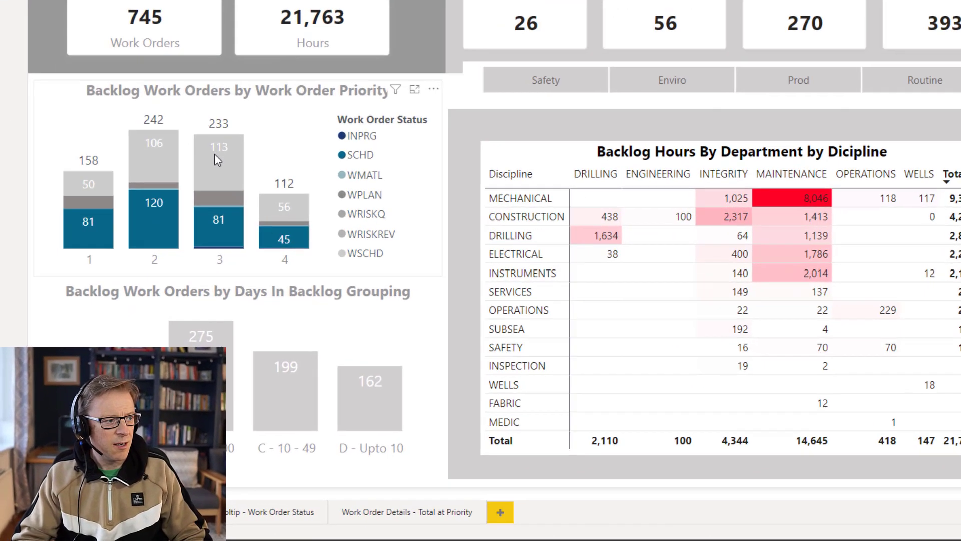
pyautogui.rightClick(158, 258)
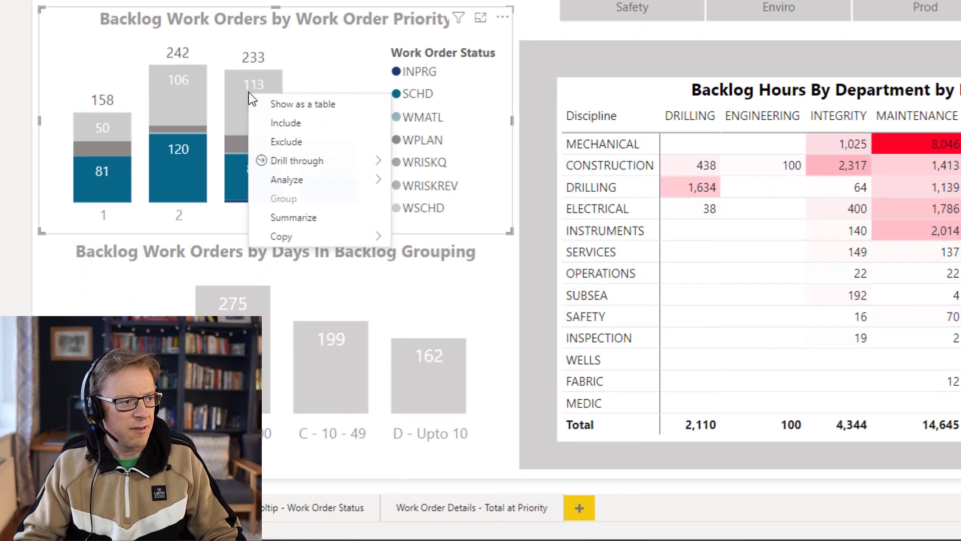
pyautogui.moveTo(204, 303)
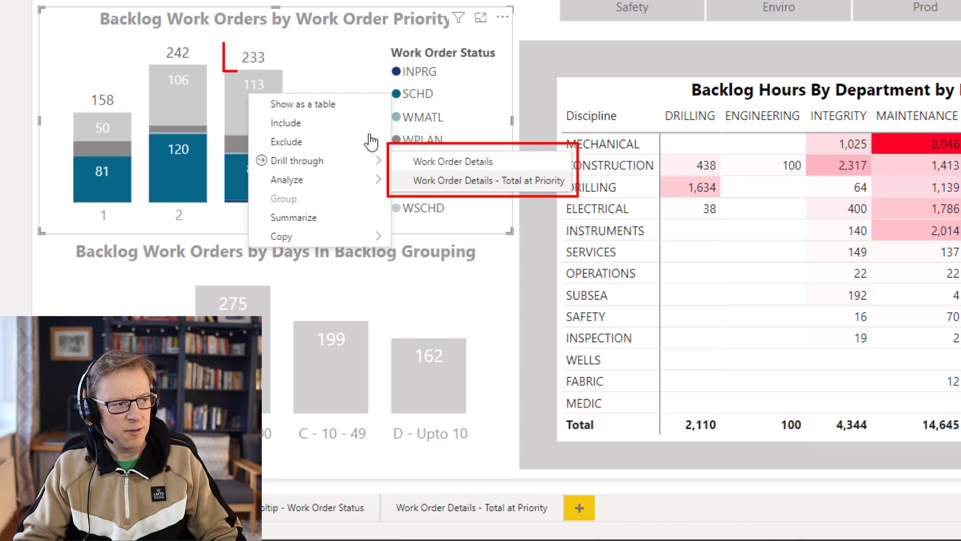
pyautogui.click(538, 181)
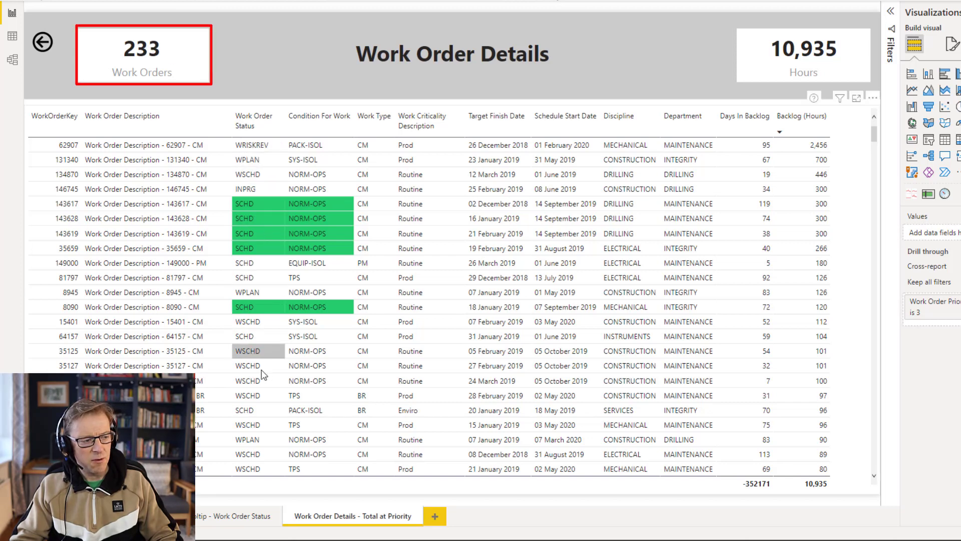
pyautogui.keyDown('ctrl'); pyautogui.click(43, 41); pyautogui.keyUp('ctrl')
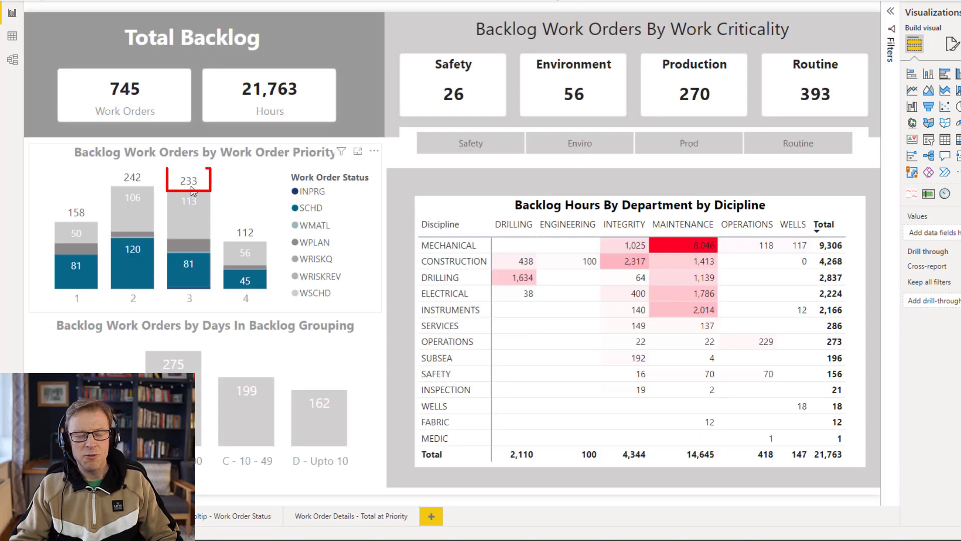
# - Drill through from the priority 3 bar to Work Order Details, showing 113 WSCHD work orders and 3,276 hours
pyautogui.rightClick(190, 219)
pyautogui.moveTo(245, 277)
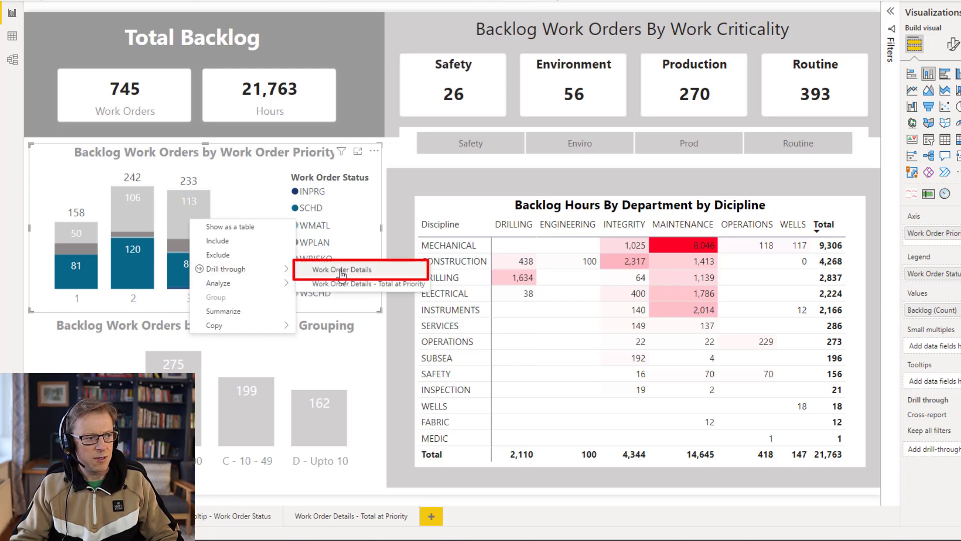
pyautogui.click(341, 270)
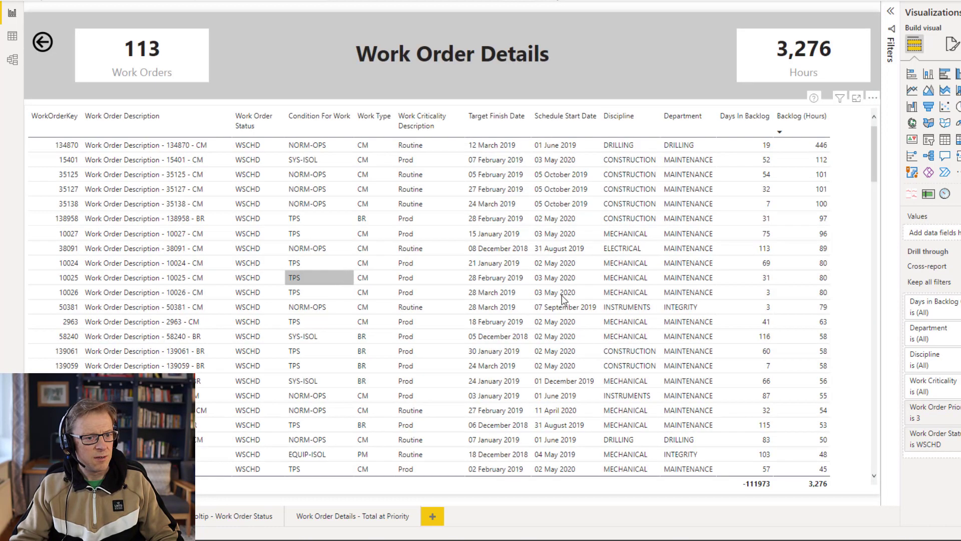